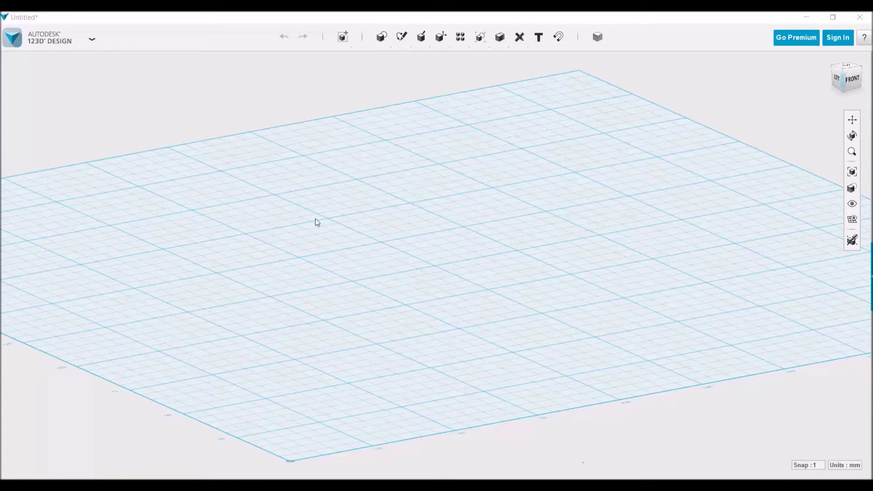
Step: Place a Torus primitive with a 2.5 minor radius on the grid
{"action": "mouse_move", "coordinate": [382, 42]}
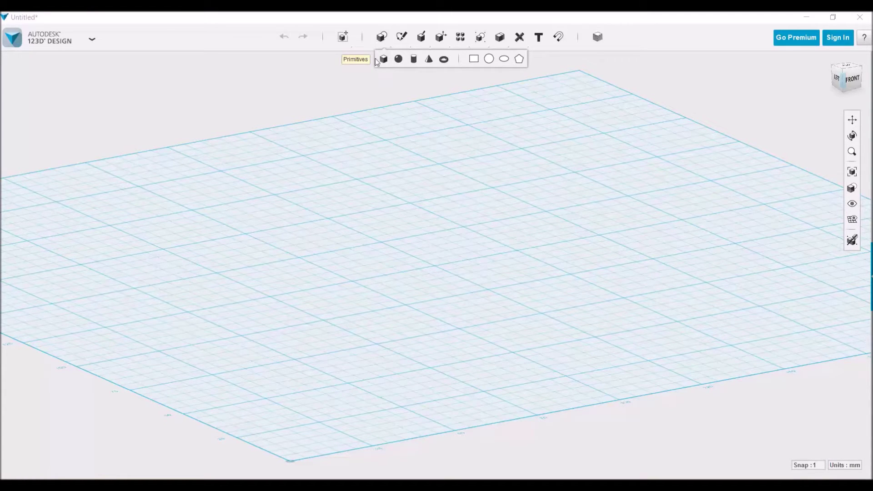
{"action": "left_click", "coordinate": [444, 59]}
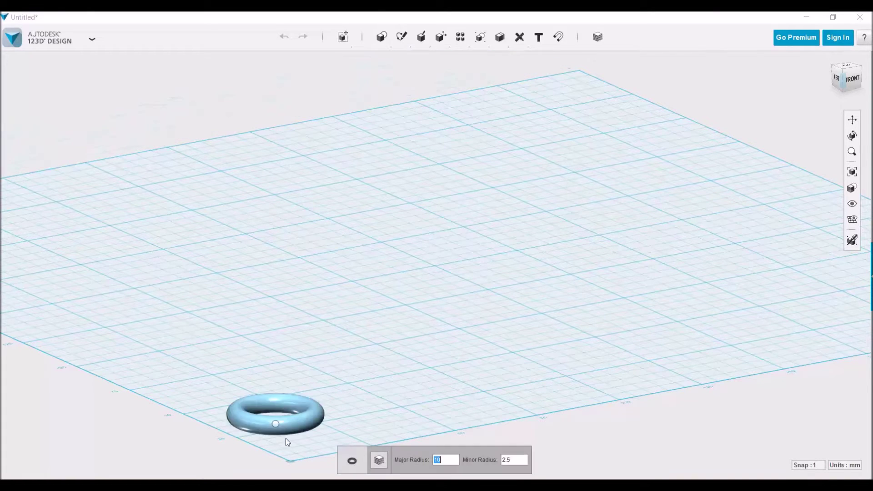
{"action": "left_click", "coordinate": [291, 463]}
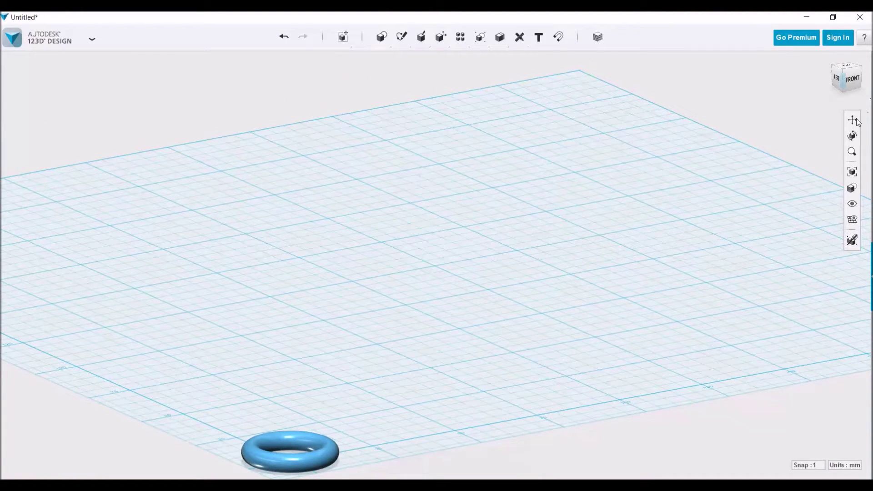
Step: Inspect the torus from Top and Home views, then pan to centre it
{"action": "middle_click_drag", "start_coordinate": [345, 427], "coordinate": [404, 243]}
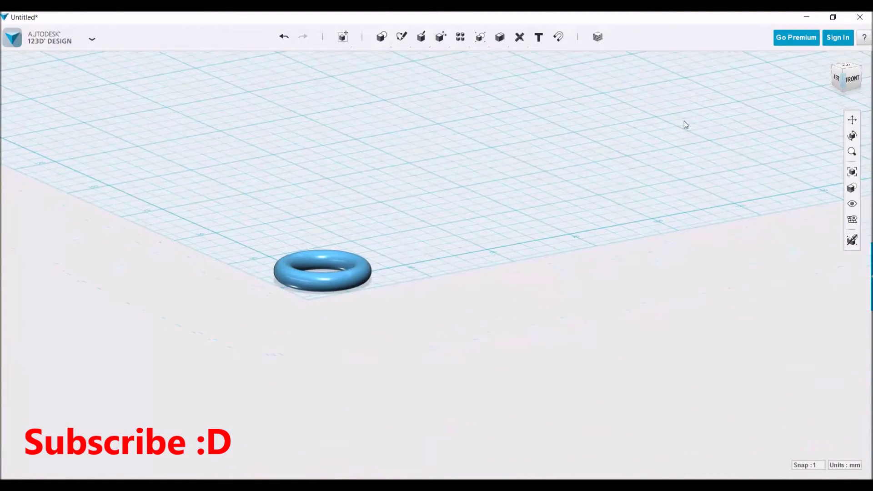
{"action": "scroll", "coordinate": [597, 236], "scroll_direction": "up", "scroll_amount": 5}
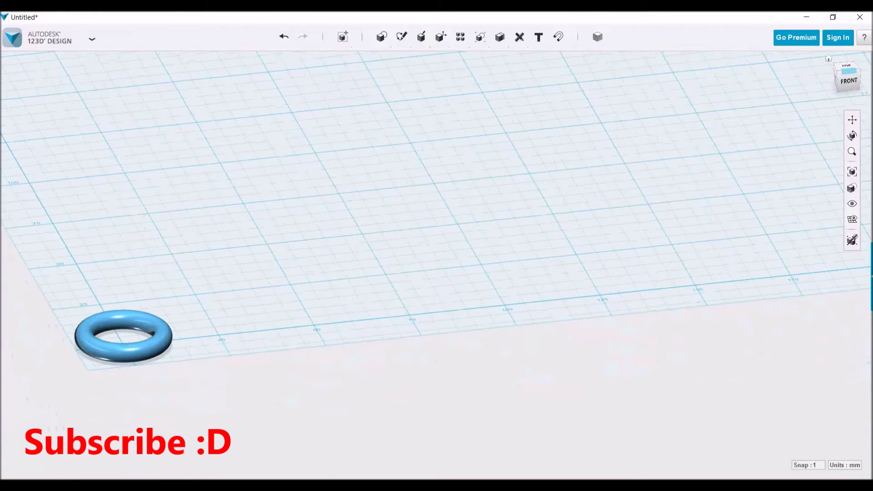
{"action": "middle_click_drag", "start_coordinate": [446, 300], "coordinate": [677, 146]}
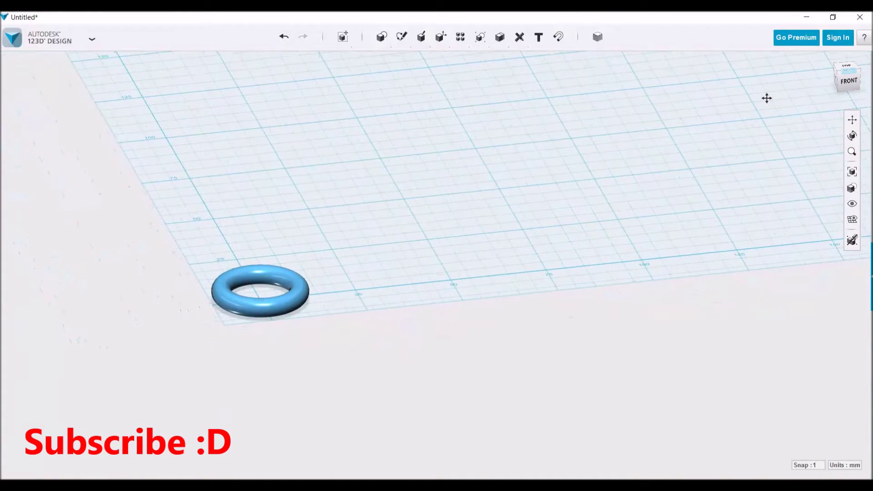
{"action": "left_click", "coordinate": [846, 66]}
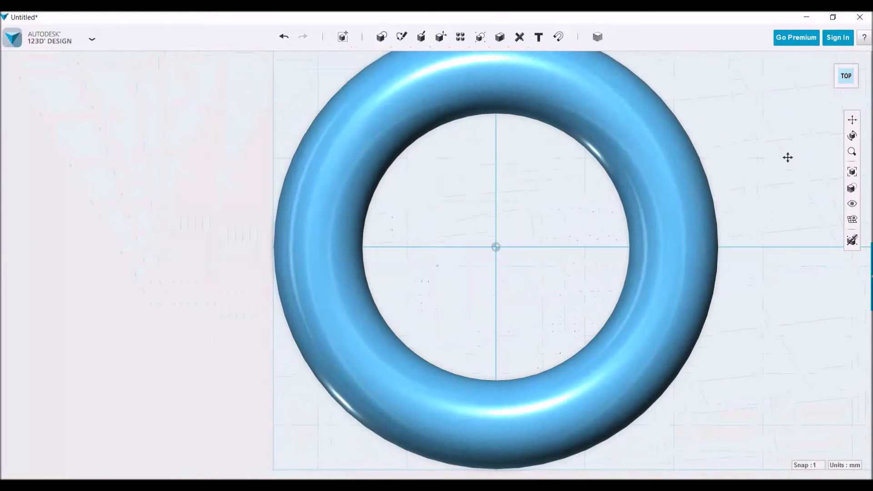
{"action": "scroll", "coordinate": [792, 150], "scroll_direction": "down", "scroll_amount": 2}
{"action": "scroll", "coordinate": [708, 189], "scroll_direction": "up", "scroll_amount": 1}
{"action": "scroll", "coordinate": [773, 137], "scroll_direction": "down", "scroll_amount": 2}
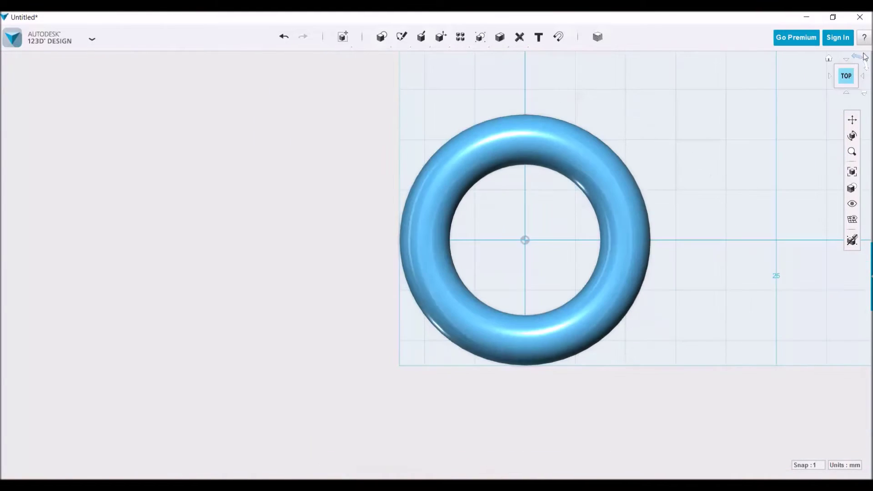
{"action": "left_click", "coordinate": [828, 58]}
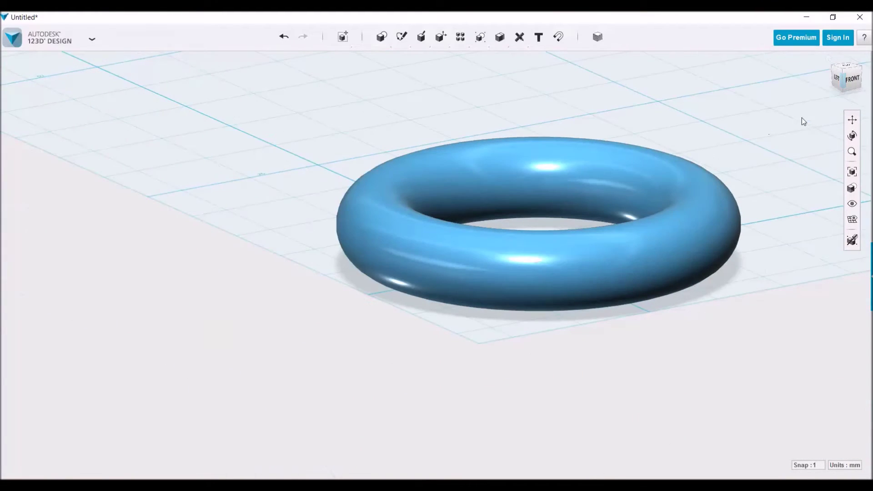
{"action": "left_click", "coordinate": [853, 120]}
{"action": "left_click_drag", "start_coordinate": [749, 128], "coordinate": [647, 142]}
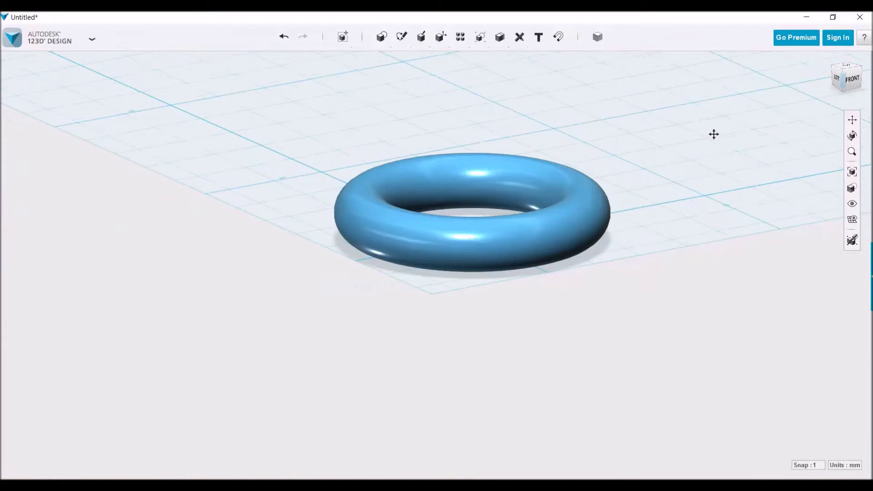
{"action": "left_click_drag", "start_coordinate": [715, 134], "coordinate": [684, 150]}
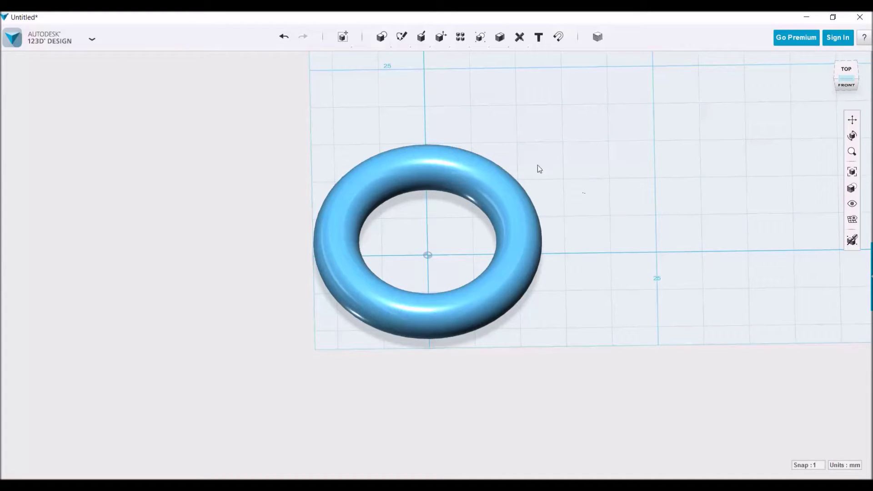
Step: Draw a rectangle in Top view enclosing the whole torus, then select it in Home view
{"action": "mouse_move", "coordinate": [402, 36]}
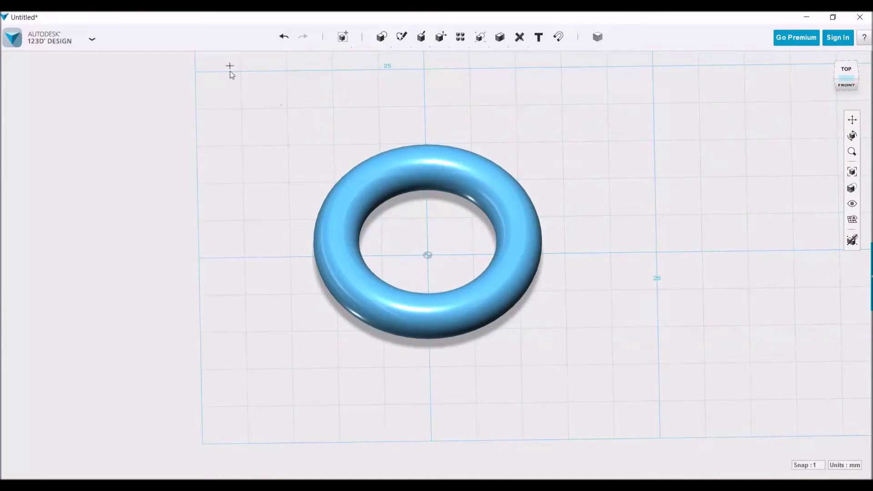
{"action": "left_click", "coordinate": [199, 74]}
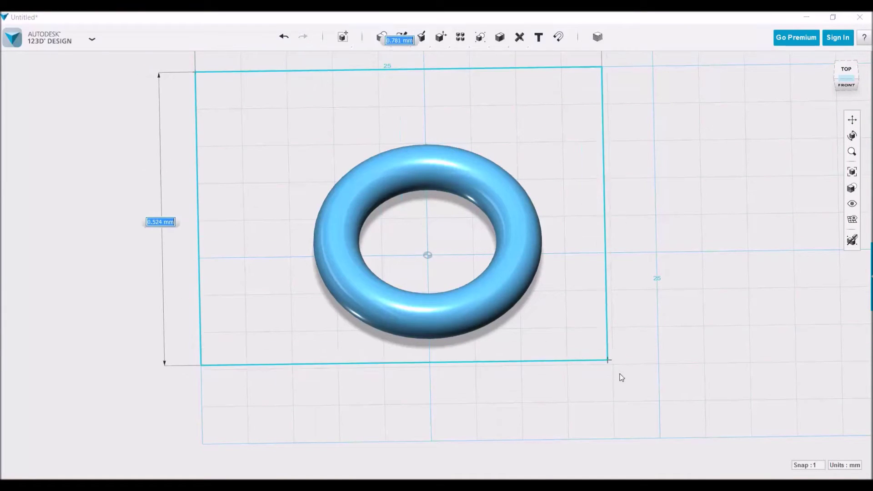
{"action": "left_click", "coordinate": [660, 437]}
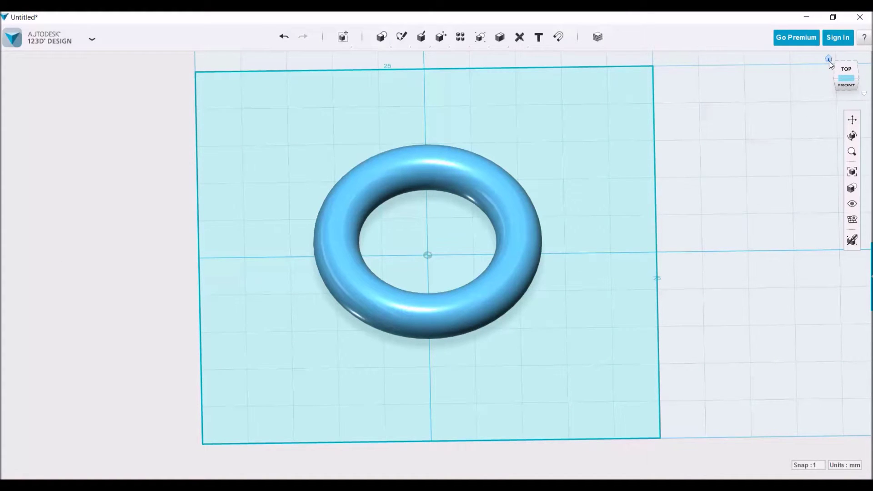
{"action": "left_click", "coordinate": [828, 61]}
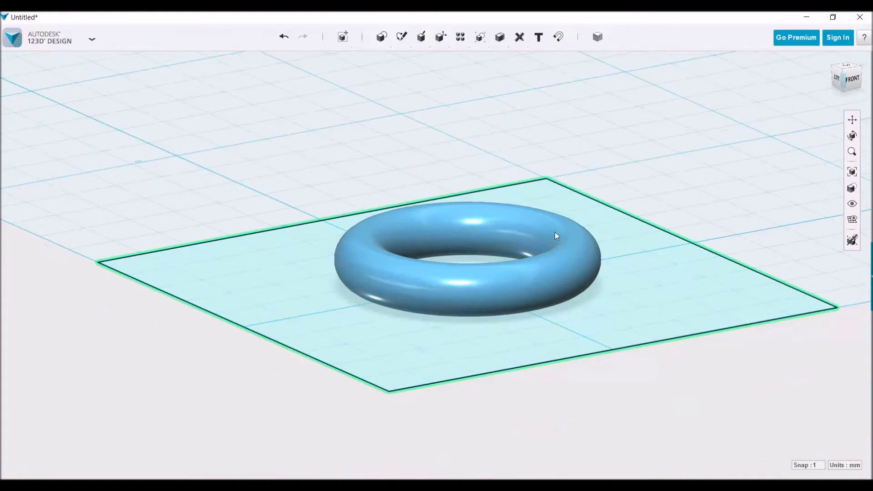
{"action": "left_click", "coordinate": [672, 277]}
Step: Rotate the rectangle sketch and torus together by 90 degrees so the plane stands upright
{"action": "left_click", "coordinate": [565, 289]}
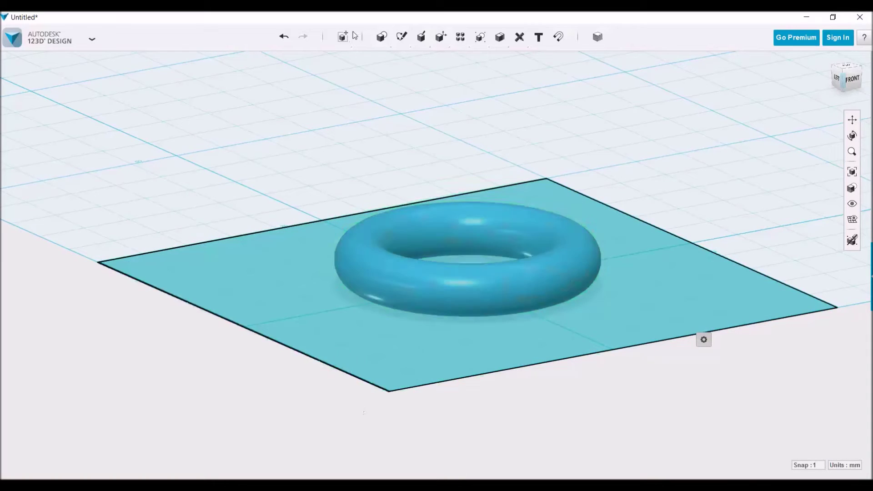
{"action": "left_click", "coordinate": [345, 58]}
{"action": "left_click", "coordinate": [477, 214]}
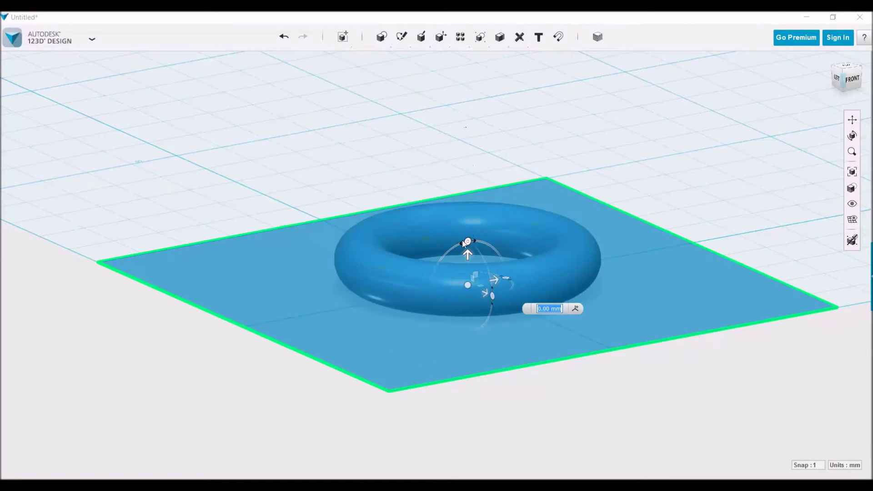
{"action": "left_click_drag", "start_coordinate": [465, 242], "coordinate": [407, 270]}
{"action": "type", "text": "9"}
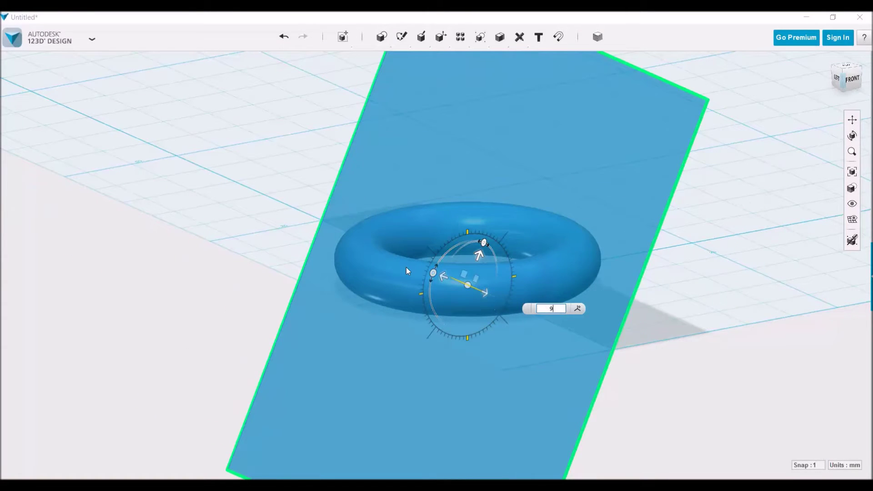
{"action": "type", "text": "0"}
{"action": "key", "text": "Return"}
{"action": "key", "text": "Escape"}
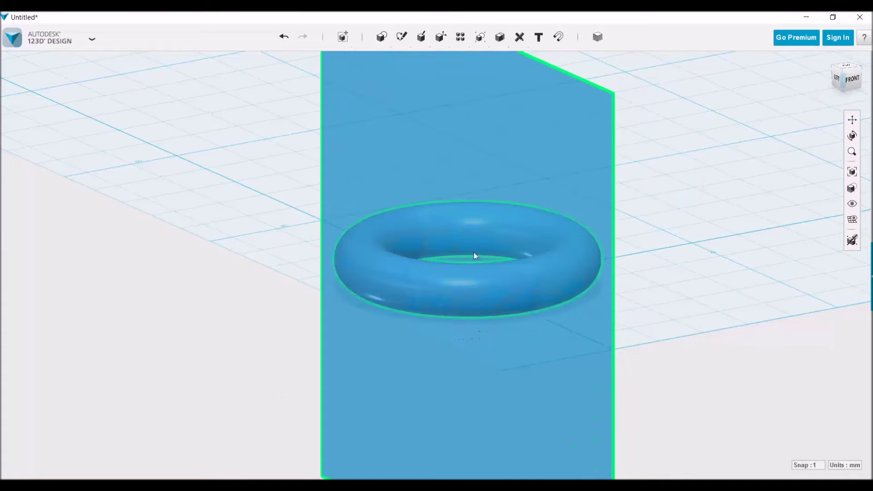
{"action": "left_click", "coordinate": [737, 209]}
{"action": "right_click_drag", "start_coordinate": [706, 208], "coordinate": [453, 54]}
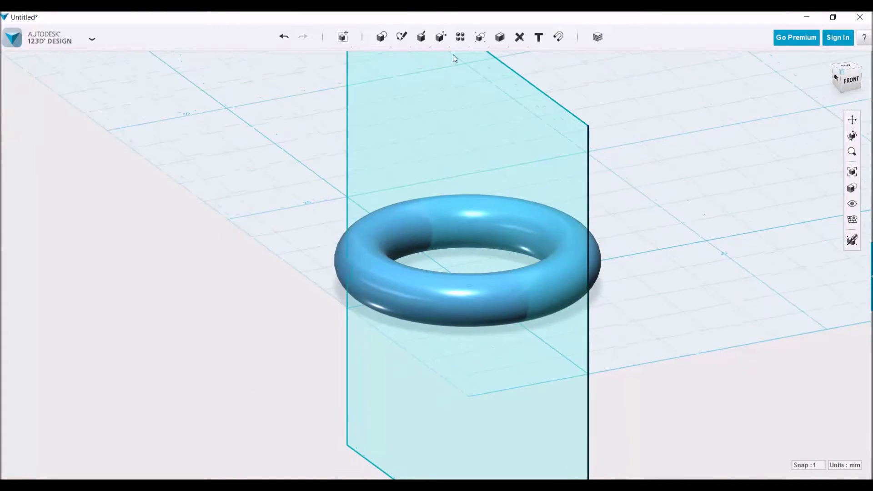
Step: Press Pull the vertical sketch plane -17 mm as a New Solid box
{"action": "left_click", "coordinate": [438, 59]}
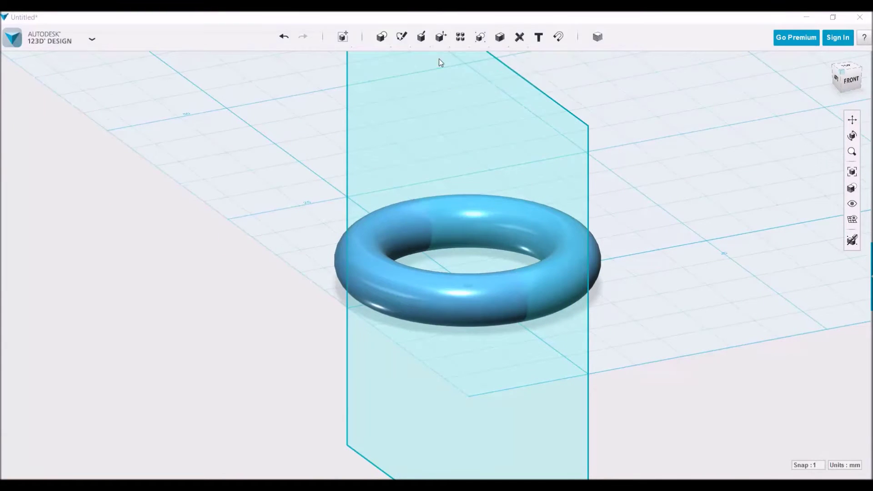
{"action": "left_click", "coordinate": [443, 101]}
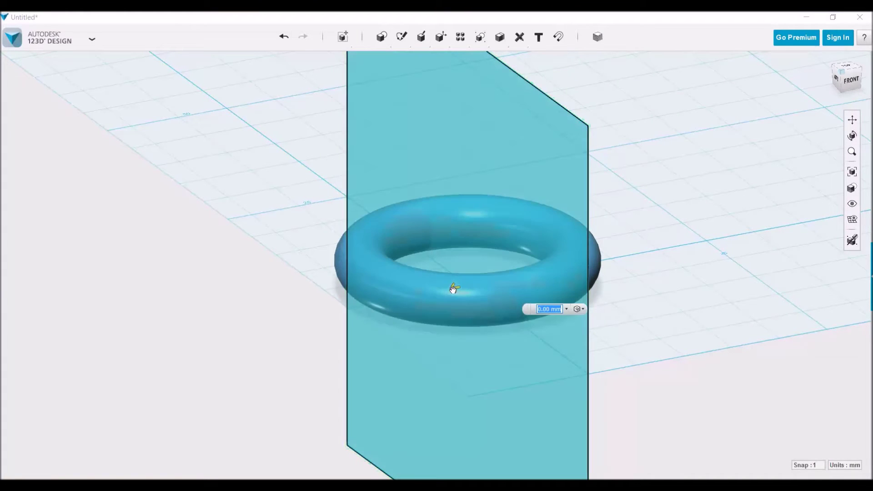
{"action": "left_click_drag", "start_coordinate": [591, 263], "coordinate": [643, 253]}
{"action": "left_click", "coordinate": [748, 278]}
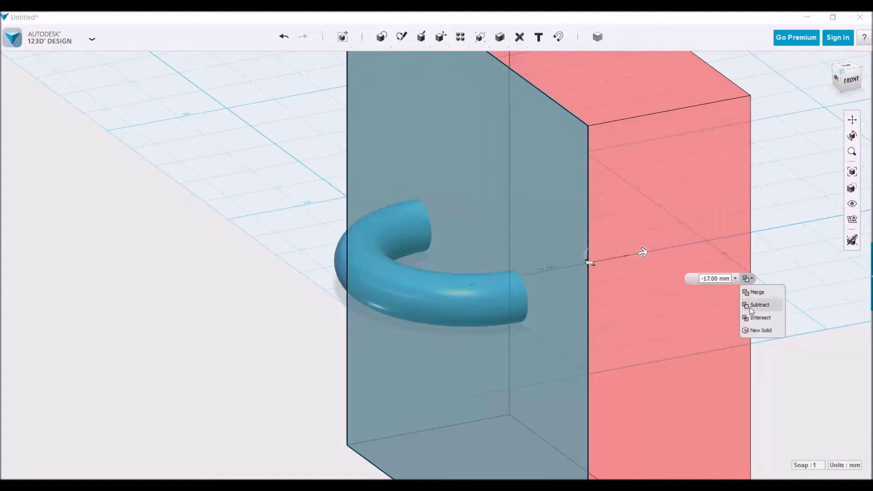
{"action": "left_click", "coordinate": [756, 331]}
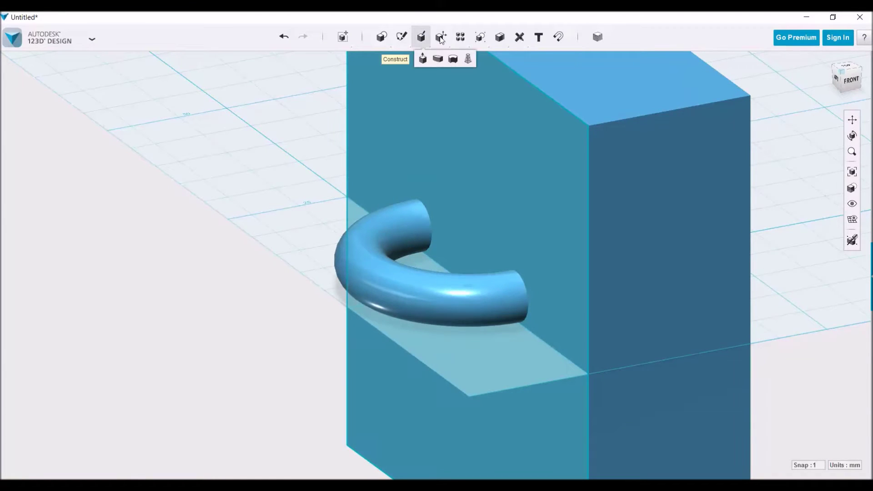
Step: Split the torus using the box face as the splitting entity
{"action": "mouse_move", "coordinate": [440, 35]}
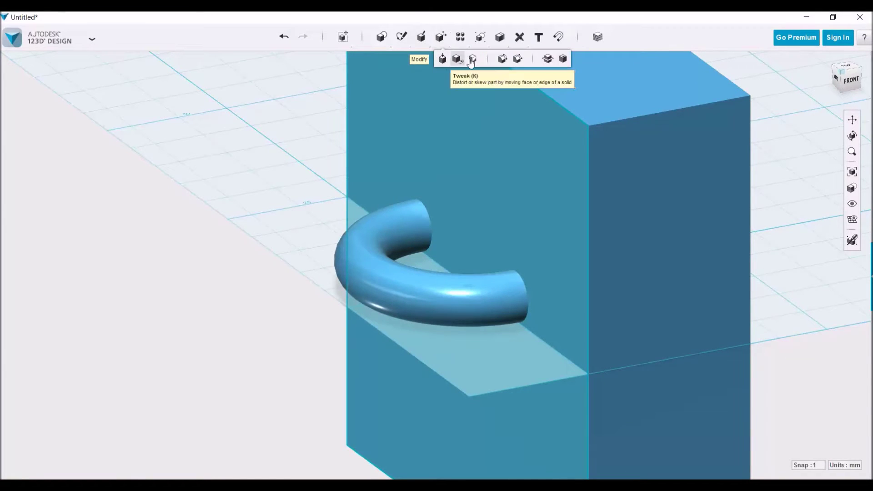
{"action": "left_click", "coordinate": [548, 58]}
{"action": "left_click", "coordinate": [377, 248]}
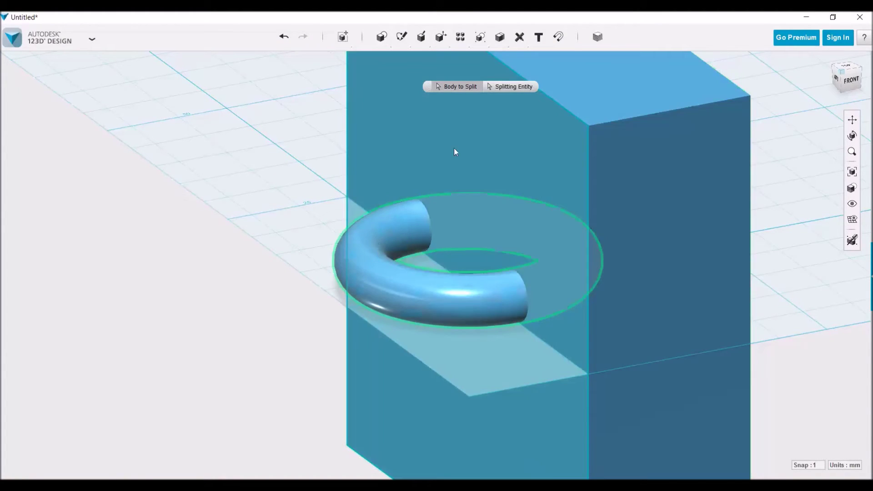
{"action": "left_click", "coordinate": [513, 87]}
{"action": "left_click", "coordinate": [481, 126]}
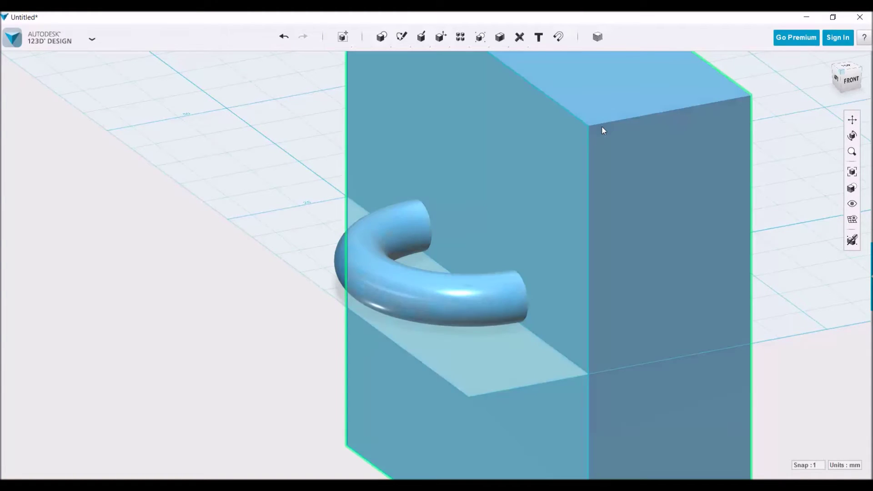
Step: Delete the cutting box and hide the sketch plane
{"action": "left_click", "coordinate": [602, 129]}
{"action": "key", "text": "Delete"}
{"action": "mouse_move", "coordinate": [853, 205]}
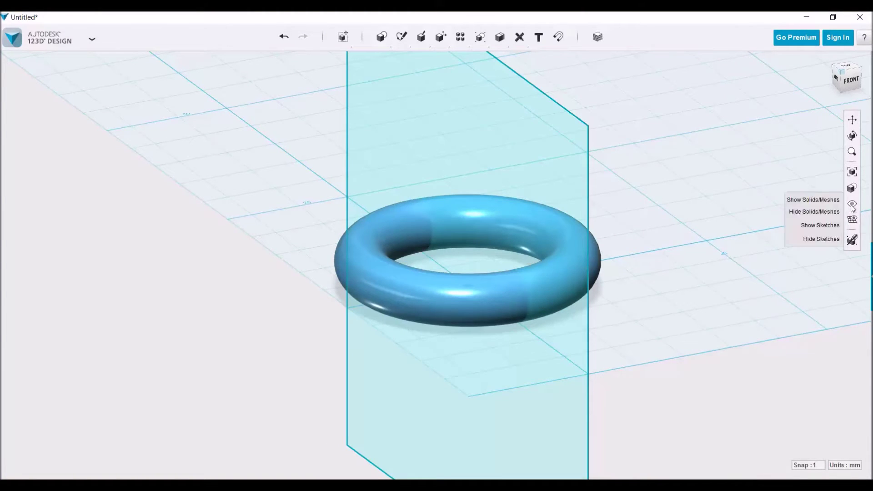
{"action": "left_click", "coordinate": [822, 239]}
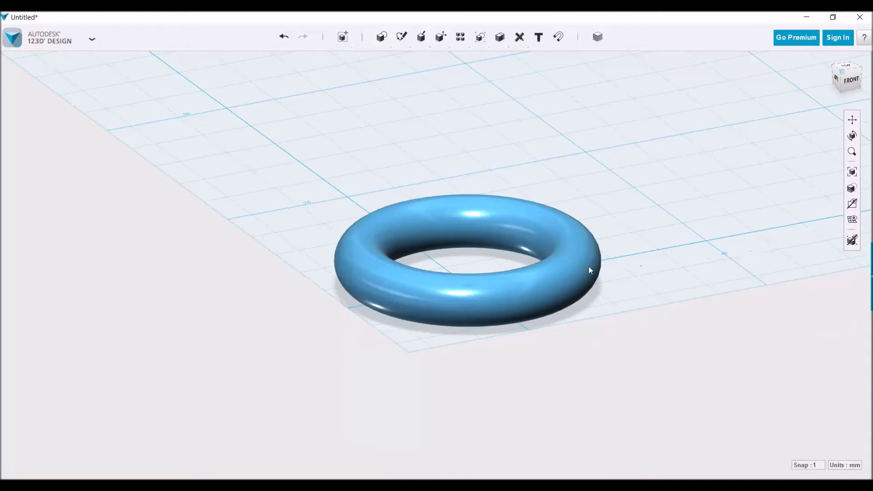
Step: Rotate the first torus half by 15 degrees
{"action": "right_click_drag", "start_coordinate": [487, 302], "coordinate": [581, 362]}
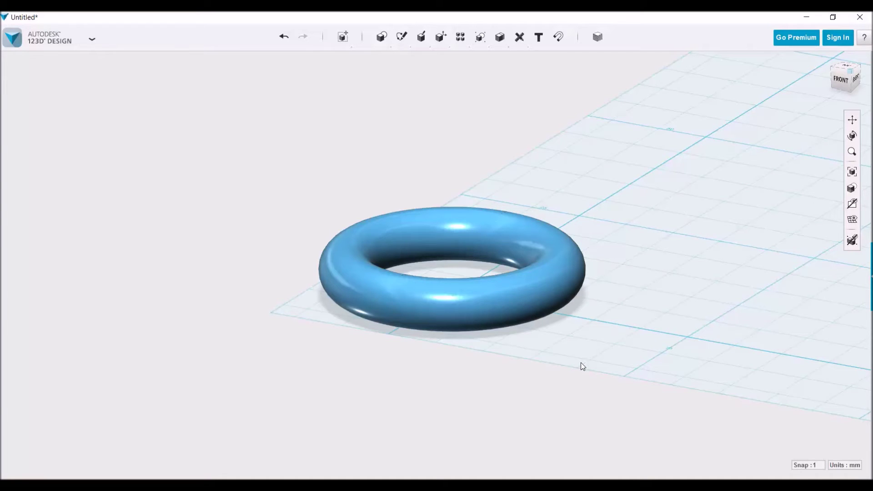
{"action": "left_click", "coordinate": [539, 295]}
{"action": "mouse_move", "coordinate": [350, 42]}
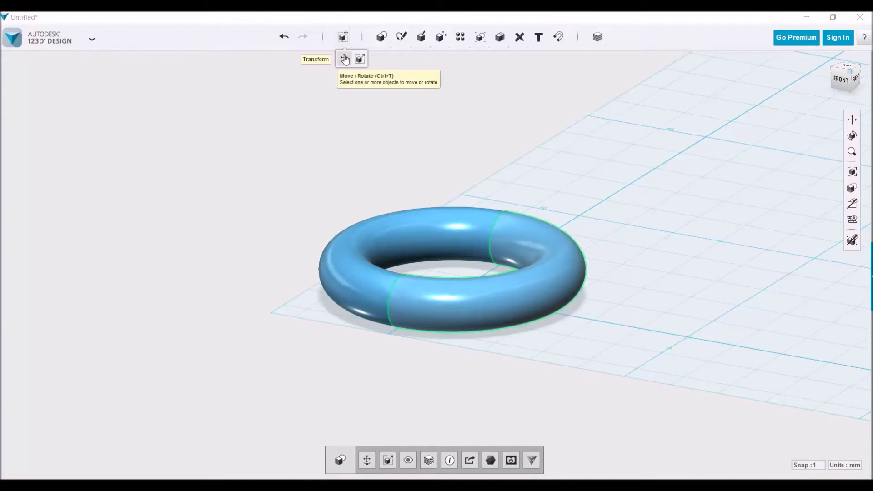
{"action": "left_click", "coordinate": [345, 59]}
{"action": "right_click_drag", "start_coordinate": [417, 194], "coordinate": [392, 200]}
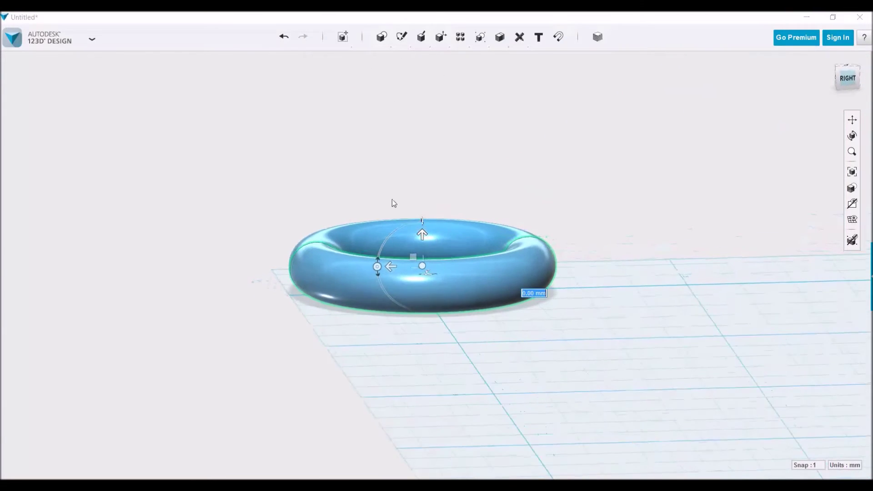
{"action": "left_click", "coordinate": [391, 267]}
{"action": "left_click_drag", "start_coordinate": [376, 267], "coordinate": [379, 278]}
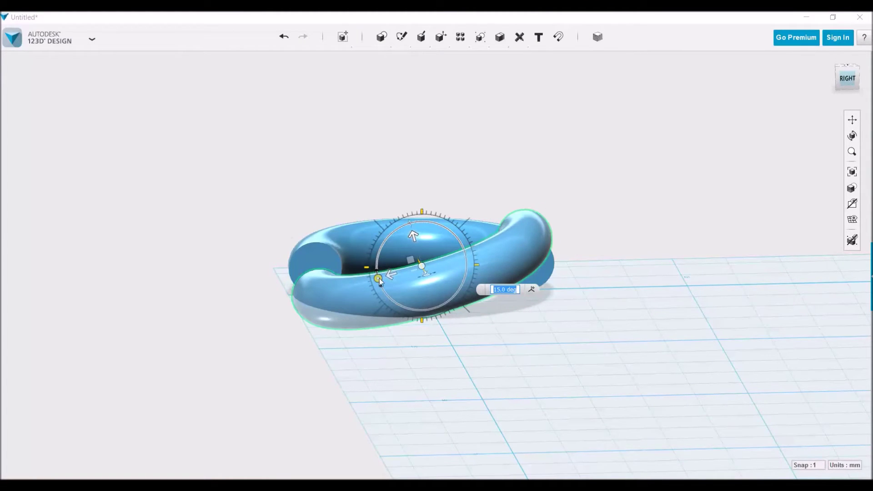
{"action": "key", "text": "Escape"}
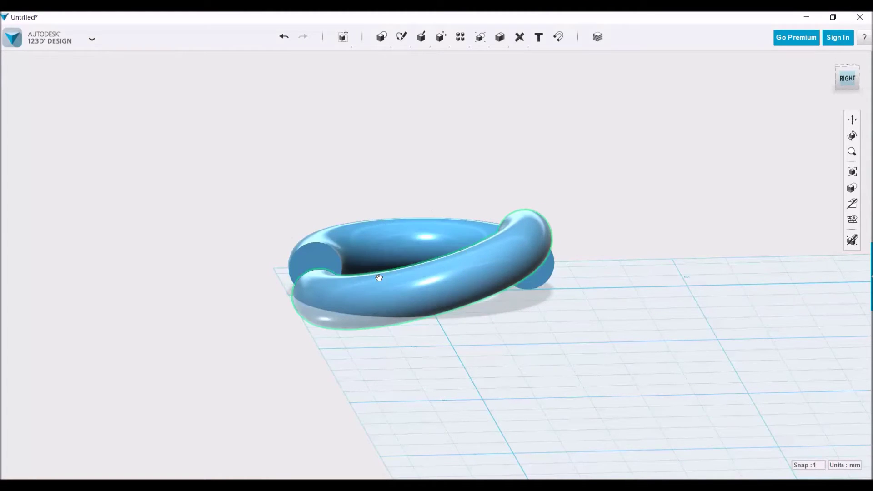
Step: Rotate the other torus half by -15 degrees in the opposite direction
{"action": "left_click", "coordinate": [334, 257]}
{"action": "mouse_move", "coordinate": [343, 36]}
{"action": "left_click", "coordinate": [345, 59]}
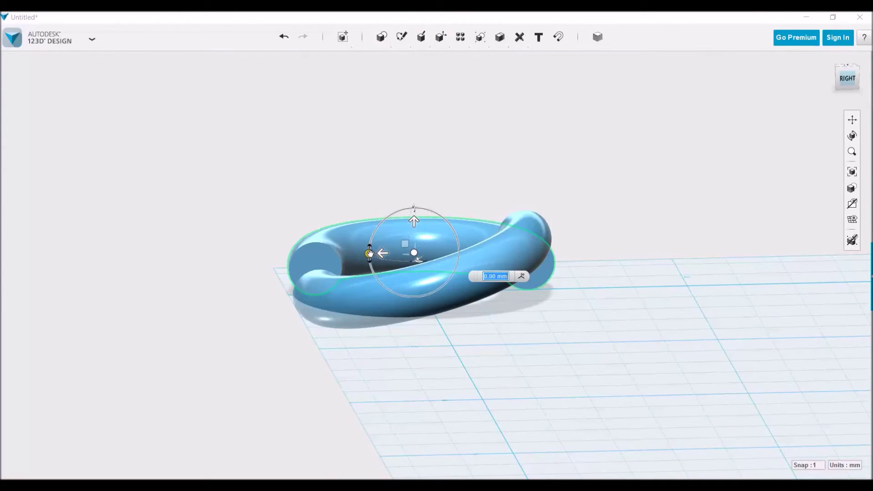
{"action": "left_click_drag", "start_coordinate": [369, 253], "coordinate": [377, 245]}
{"action": "key", "text": "Return"}
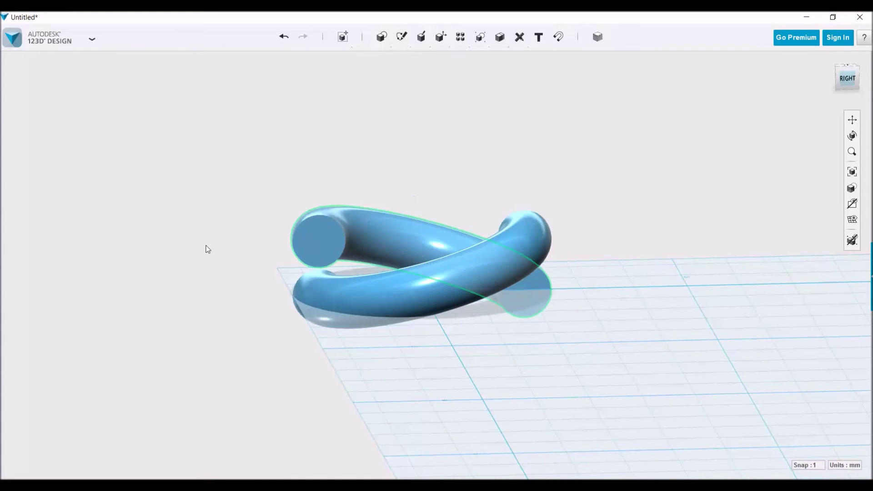
{"action": "right_click_drag", "start_coordinate": [205, 247], "coordinate": [242, 288]}
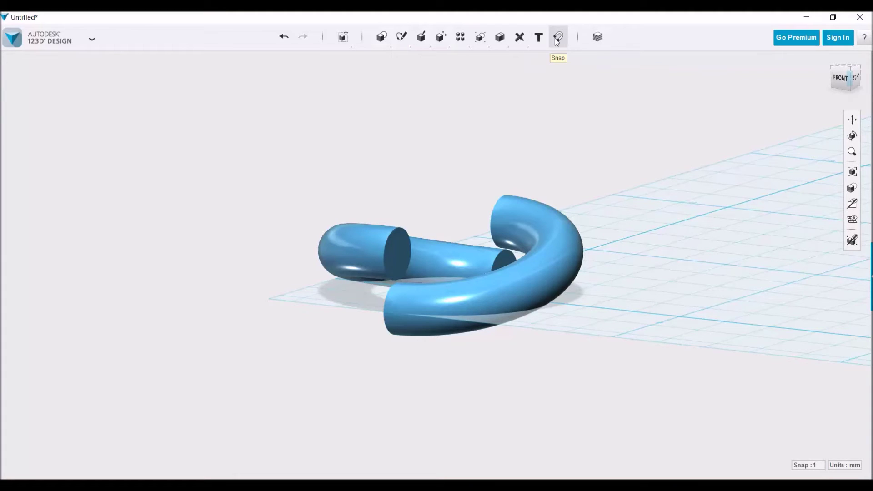
Step: Snap the cut end face of one tilted half onto the matching end face of the other
{"action": "left_click", "coordinate": [557, 39]}
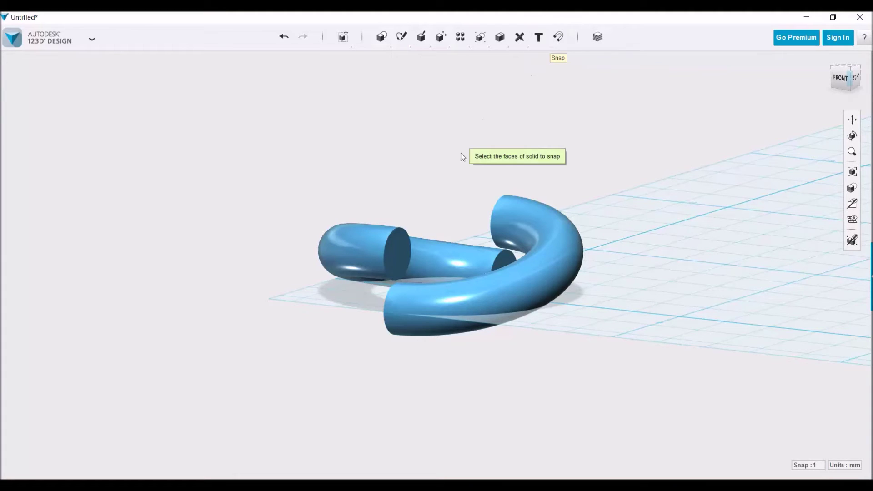
{"action": "left_click", "coordinate": [398, 254]}
{"action": "right_click_drag", "start_coordinate": [294, 310], "coordinate": [345, 313]}
{"action": "left_click", "coordinate": [510, 319]}
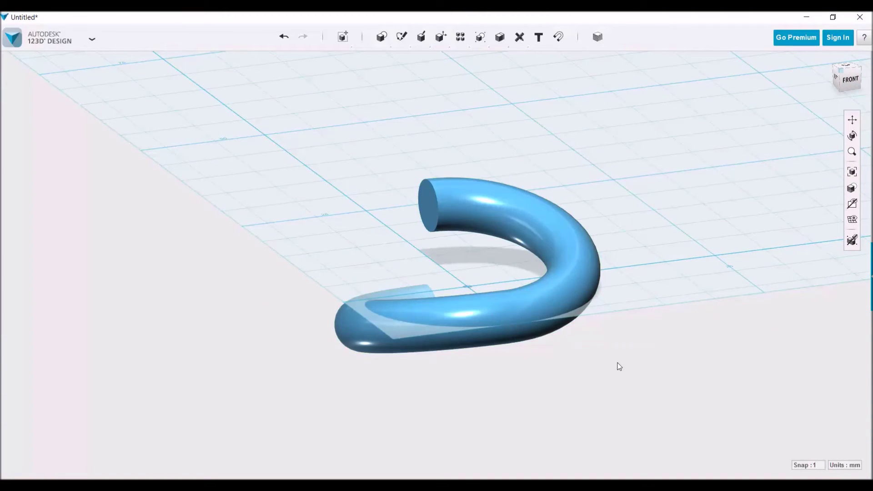
{"action": "right_click_drag", "start_coordinate": [779, 130], "coordinate": [609, 224]}
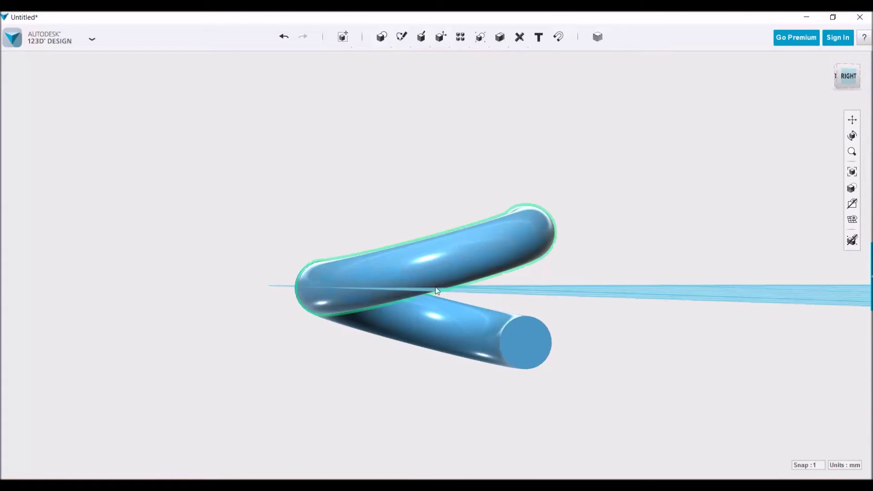
{"action": "right_click_drag", "start_coordinate": [436, 289], "coordinate": [401, 350]}
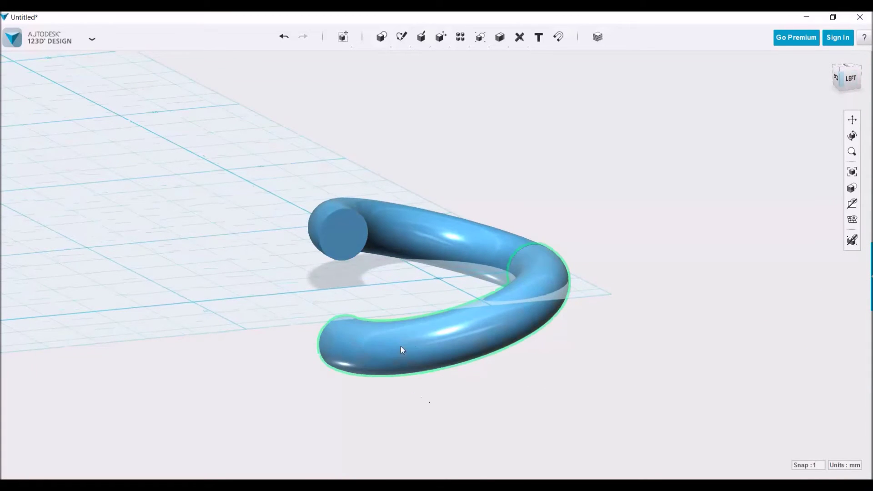
{"action": "right_click_drag", "start_coordinate": [591, 389], "coordinate": [474, 389]}
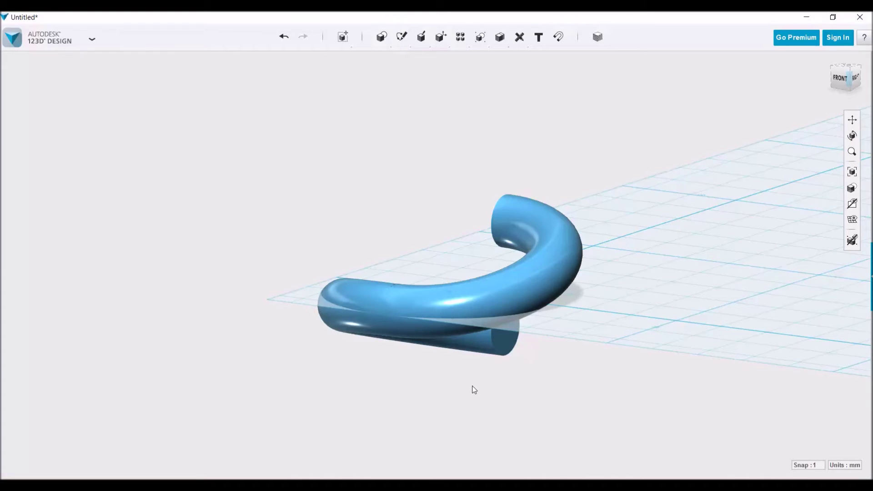
{"action": "right_click_drag", "start_coordinate": [474, 390], "coordinate": [502, 389]}
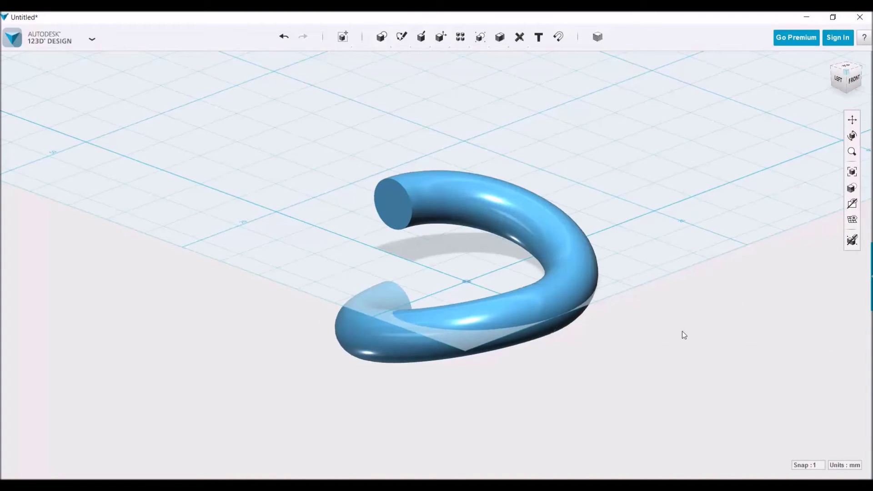
Step: Merge the second half into the main torus piece as target, then select the merged body
{"action": "mouse_move", "coordinate": [500, 37]}
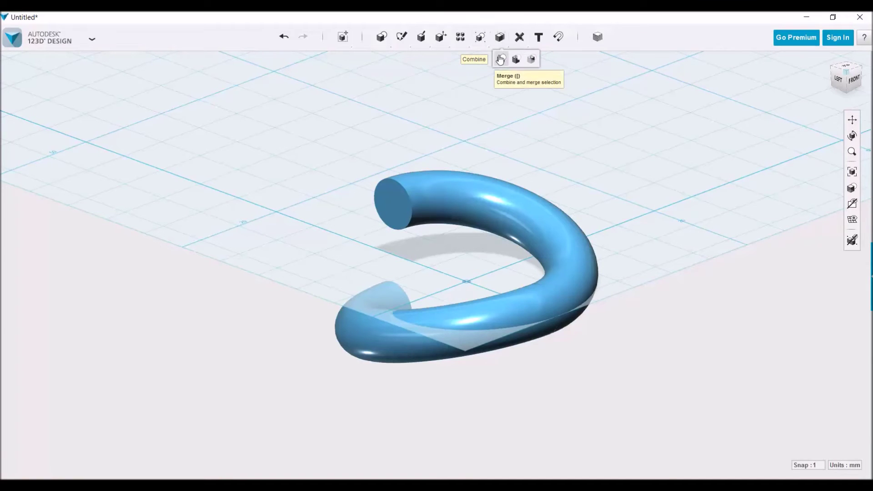
{"action": "left_click", "coordinate": [500, 59]}
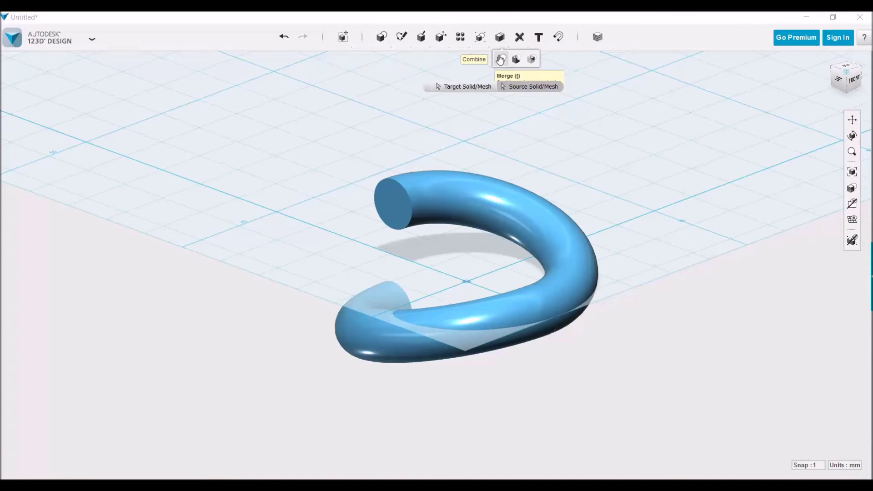
{"action": "left_click", "coordinate": [496, 194]}
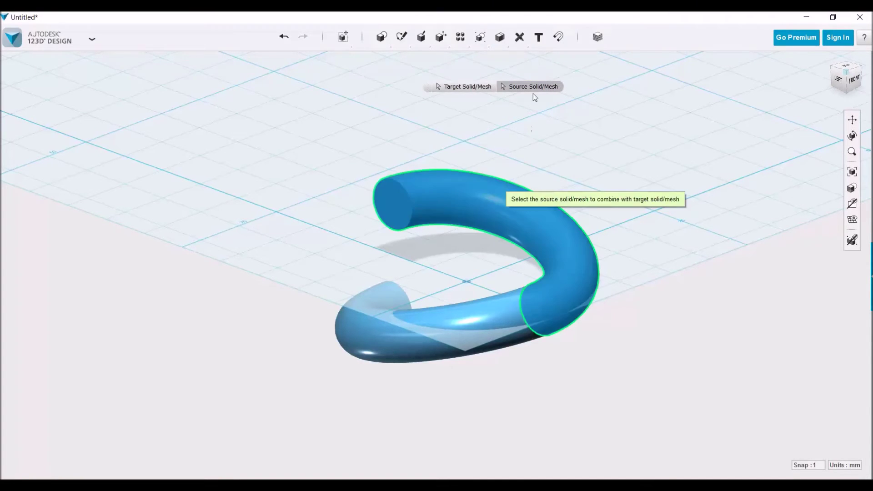
{"action": "left_click", "coordinate": [486, 316]}
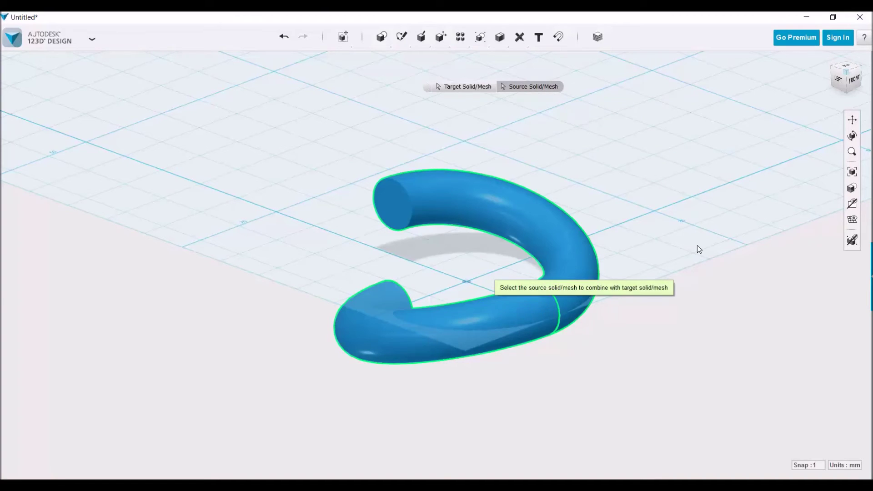
{"action": "left_click", "coordinate": [692, 215]}
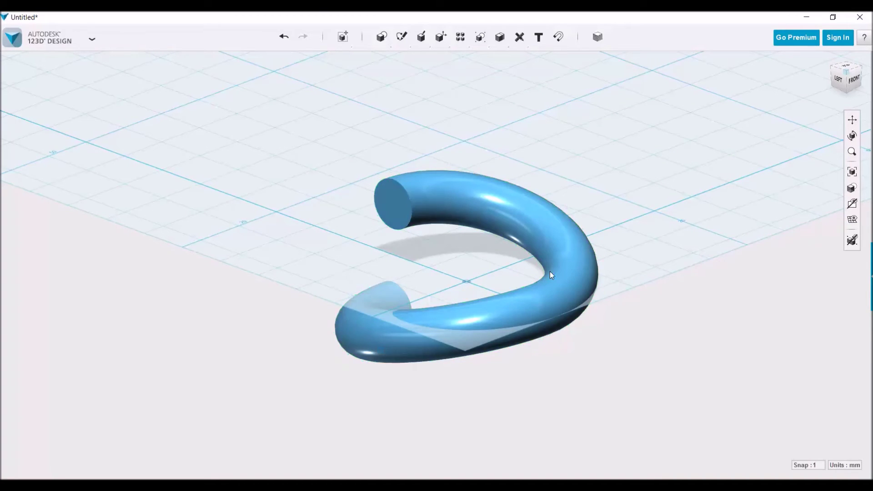
{"action": "left_click", "coordinate": [574, 277]}
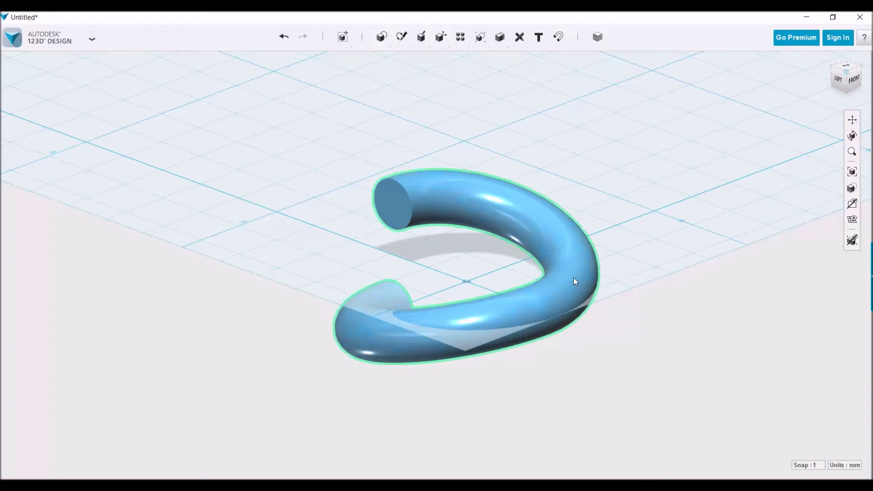
{"action": "left_click", "coordinate": [524, 382]}
{"action": "left_click", "coordinate": [577, 301]}
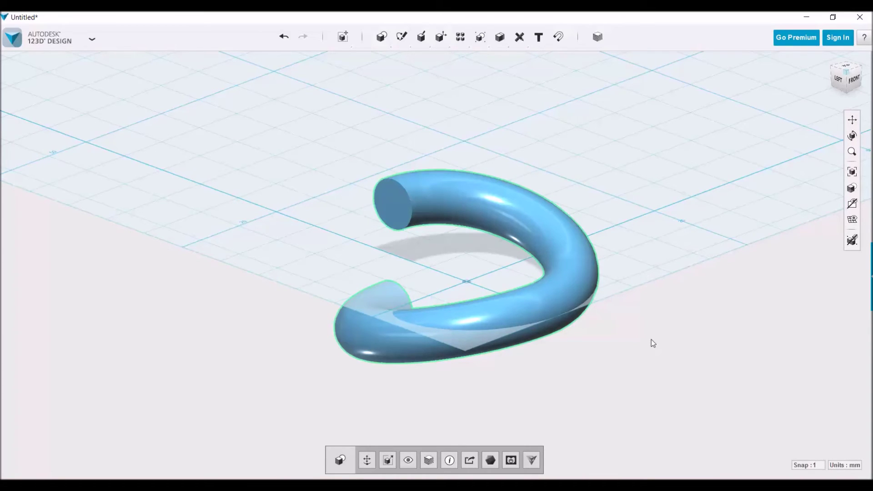
Step: Raise a copy of the torus 20 mm above the original
{"action": "key", "text": "ctrl+t"}
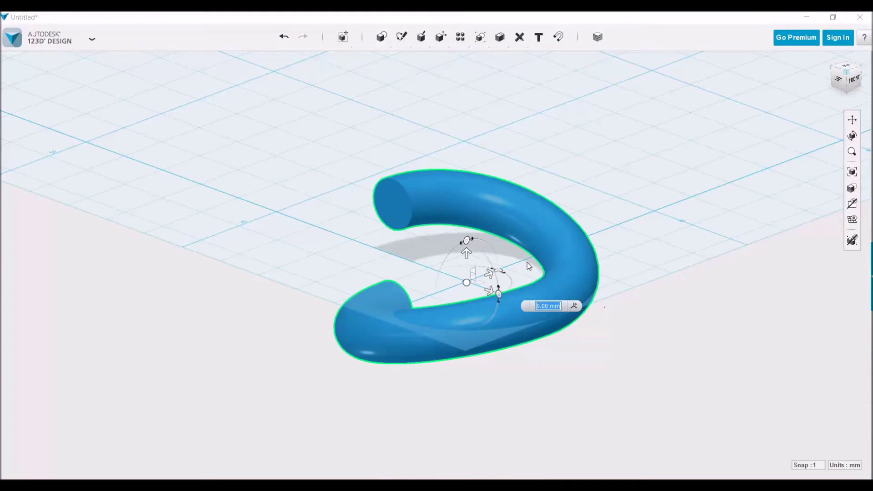
{"action": "left_click_drag", "start_coordinate": [467, 253], "coordinate": [466, 55]}
{"action": "right_click_drag", "start_coordinate": [638, 153], "coordinate": [490, 205]}
Step: Snap the upper torus's open end face onto the lower torus's end face, then box-select the spring
{"action": "left_click", "coordinate": [595, 168]}
{"action": "left_click", "coordinate": [560, 42]}
{"action": "left_click", "coordinate": [518, 125]}
{"action": "left_click", "coordinate": [389, 214]}
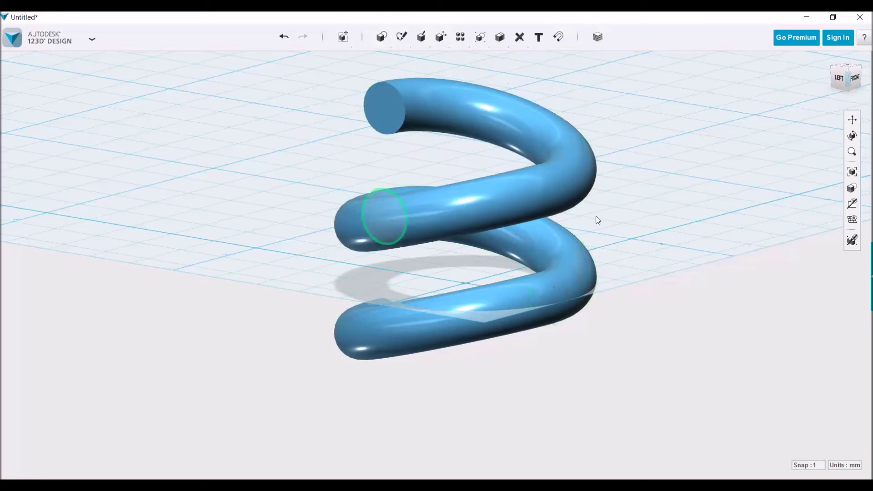
{"action": "scroll", "coordinate": [595, 220], "scroll_direction": "down", "scroll_amount": 5}
{"action": "right_click_drag", "start_coordinate": [674, 253], "coordinate": [668, 250]}
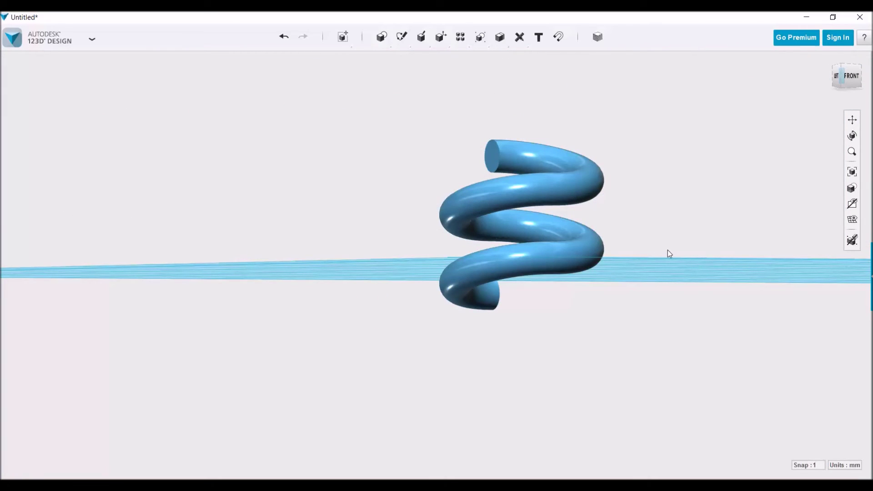
{"action": "left_click_drag", "start_coordinate": [634, 364], "coordinate": [384, 120]}
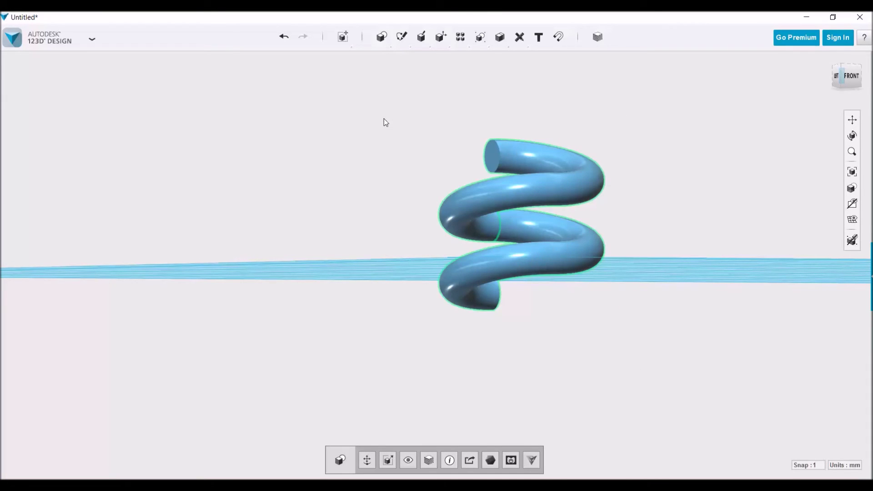
Step: Merge the lower coil into the upper coil as target, then select the resulting spring
{"action": "left_click", "coordinate": [452, 108]}
{"action": "mouse_move", "coordinate": [498, 45]}
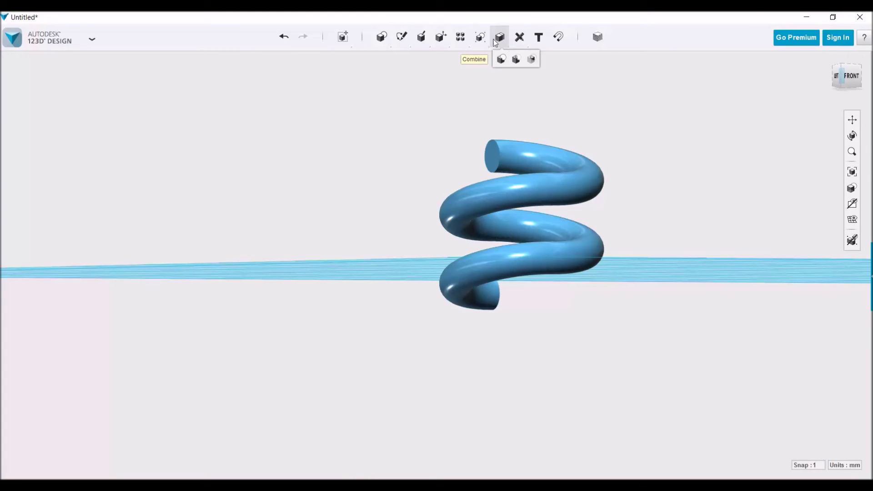
{"action": "left_click", "coordinate": [501, 59]}
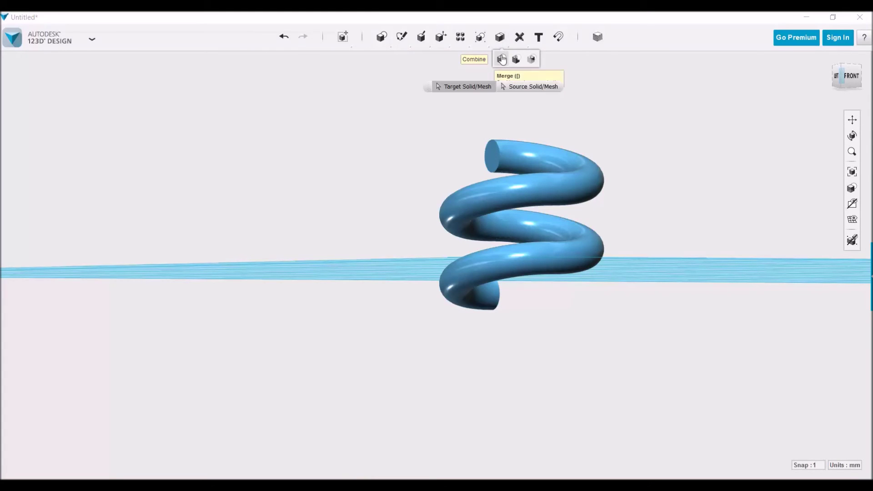
{"action": "left_click", "coordinate": [527, 162]}
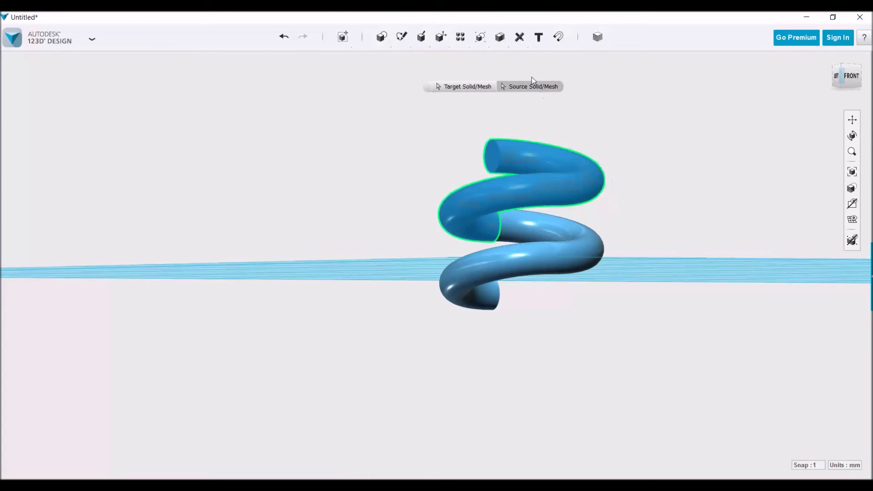
{"action": "left_click", "coordinate": [564, 261]}
{"action": "left_click", "coordinate": [563, 259]}
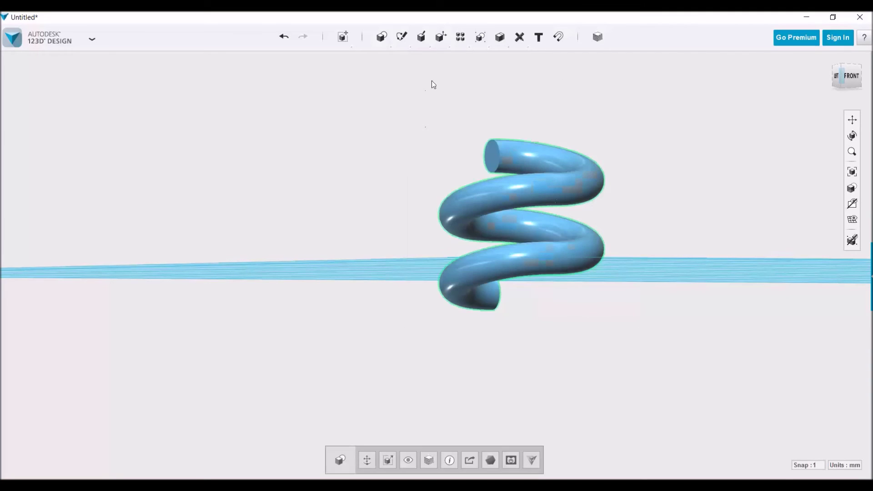
Step: Copy and paste the two-turn spring and raise the copy 28 mm
{"action": "key", "text": "ctrl+c"}
{"action": "key", "text": "ctrl+v"}
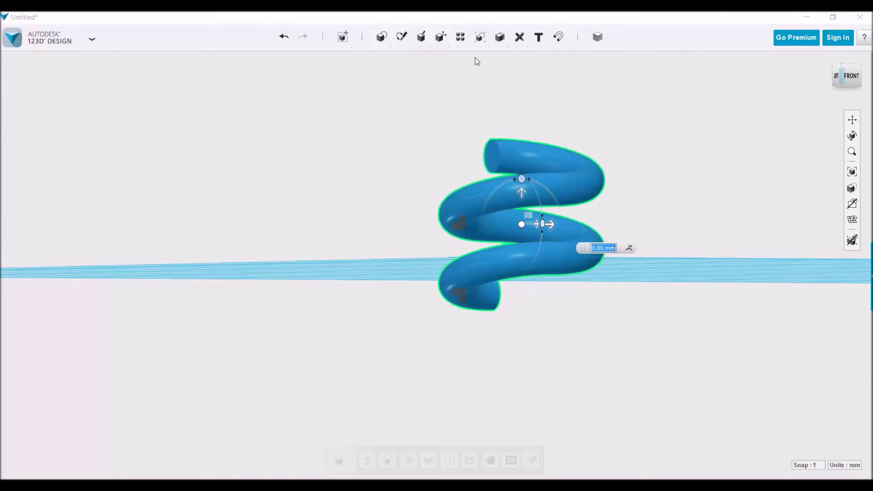
{"action": "left_click_drag", "start_coordinate": [523, 181], "coordinate": [530, 59]}
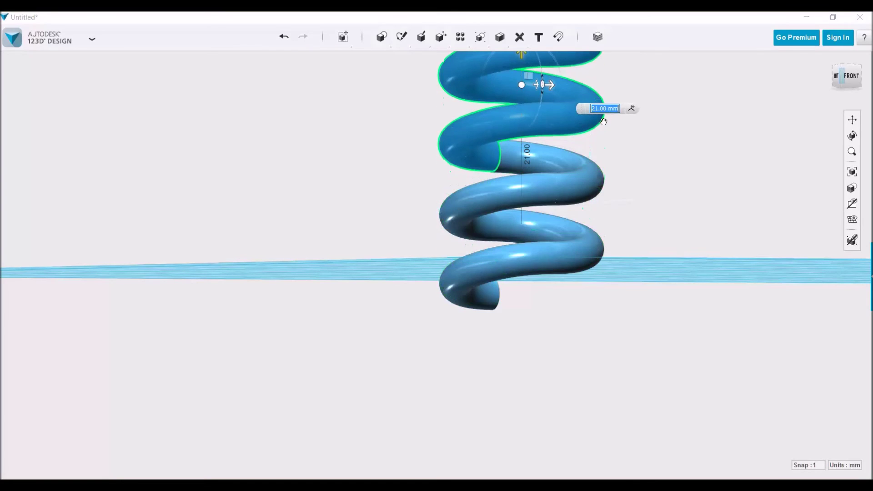
{"action": "right_click_drag", "start_coordinate": [715, 194], "coordinate": [663, 216]}
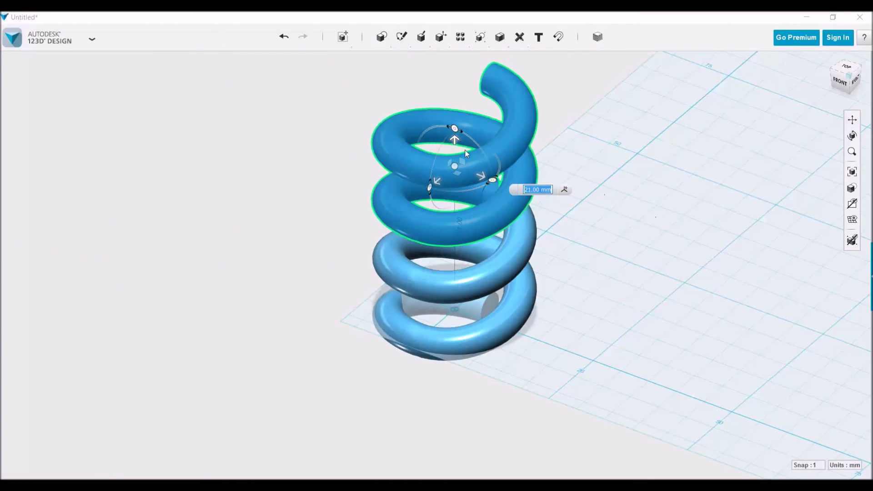
{"action": "left_click_drag", "start_coordinate": [455, 140], "coordinate": [455, 101]}
{"action": "right_click_drag", "start_coordinate": [636, 206], "coordinate": [610, 228]}
{"action": "left_click", "coordinate": [620, 240]}
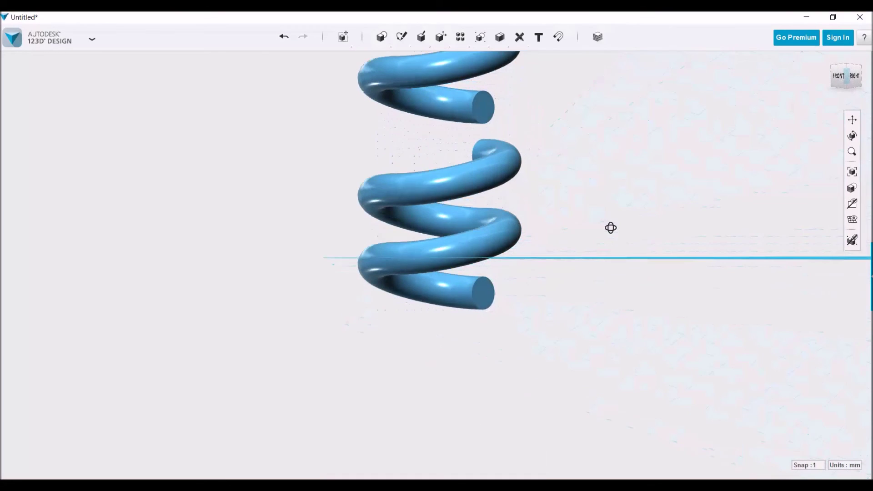
Step: Snap the copy's open end face onto the lower spring's end face
{"action": "mouse_move", "coordinate": [439, 37]}
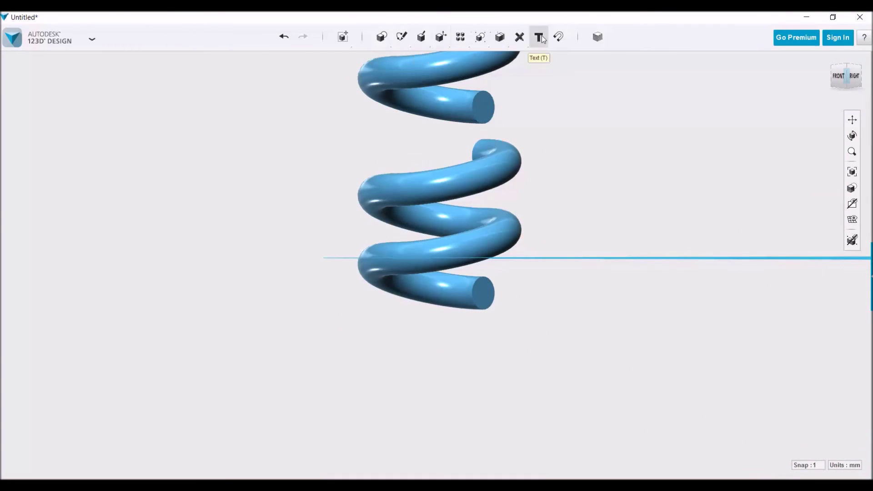
{"action": "left_click", "coordinate": [557, 36]}
{"action": "left_click", "coordinate": [483, 107]}
{"action": "right_click_drag", "start_coordinate": [413, 146], "coordinate": [495, 154]}
{"action": "left_click", "coordinate": [495, 154]}
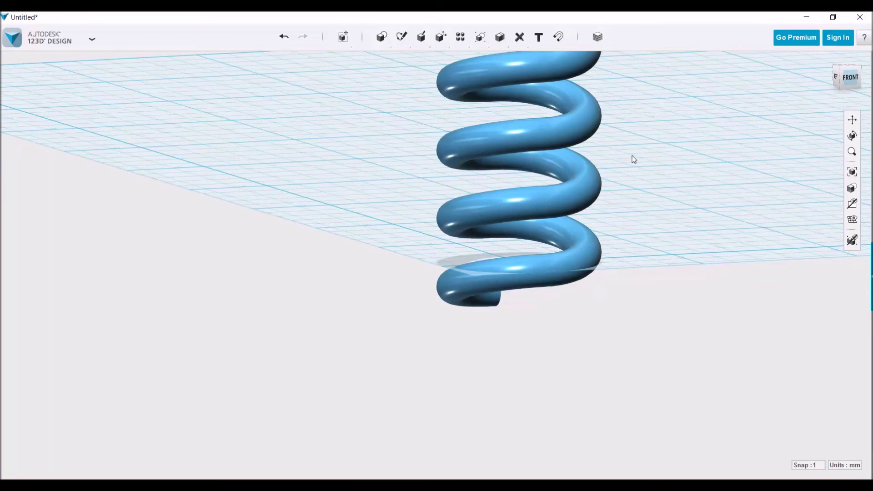
{"action": "right_click_drag", "start_coordinate": [634, 159], "coordinate": [714, 175]}
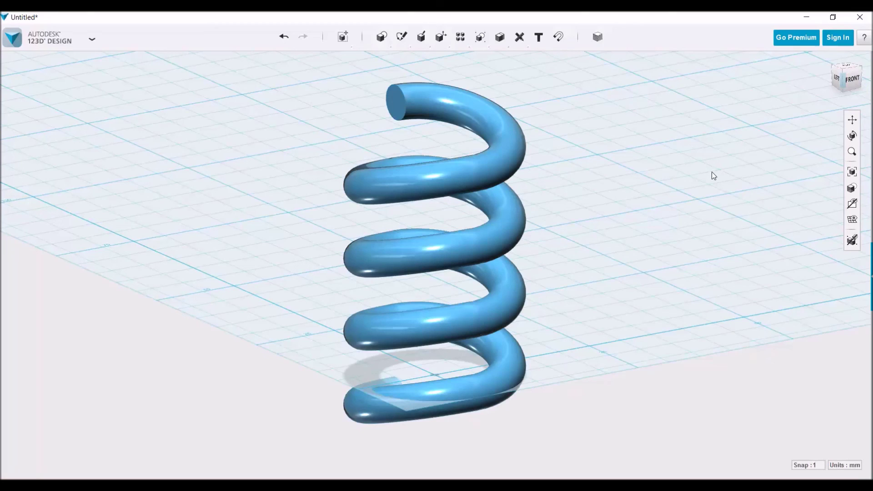